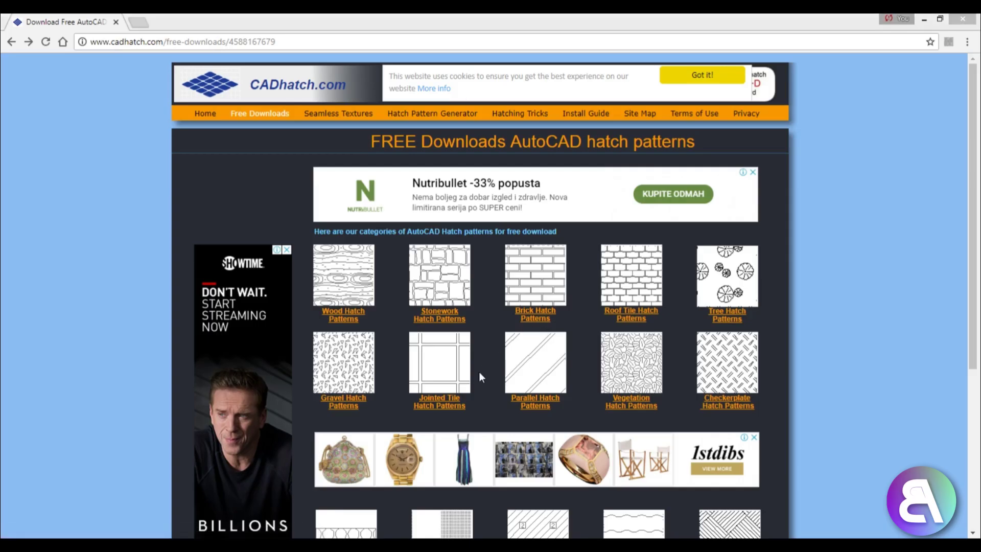
Download the HSTON4E0.pat stone hatch from CADhatch.com's Stonework Hatch Patterns category
left_click(492, 349)
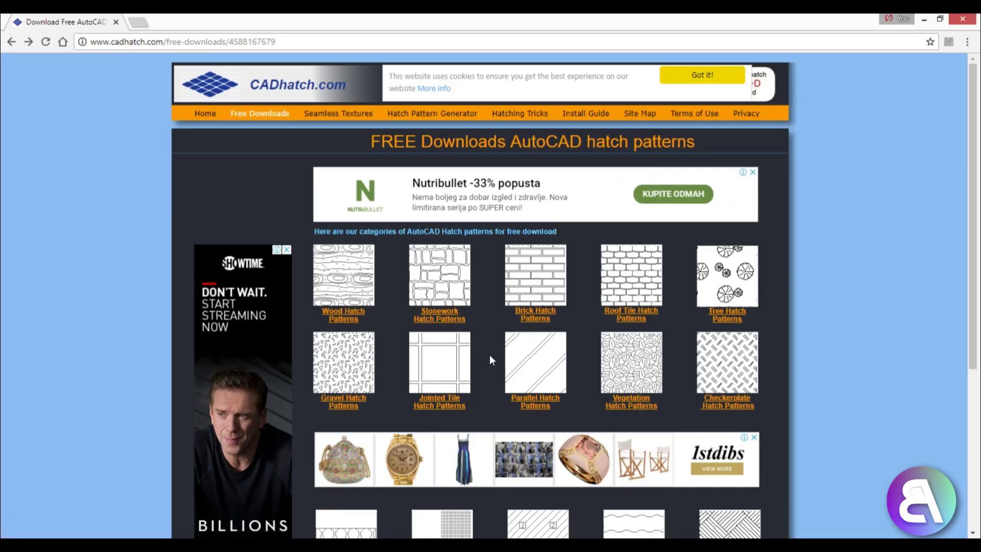
left_click(442, 309)
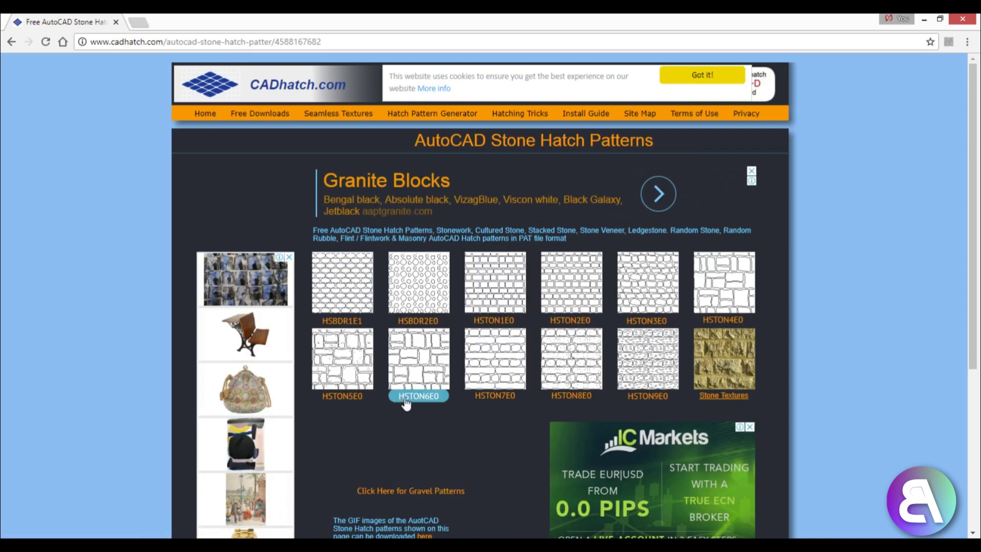
left_click(720, 286)
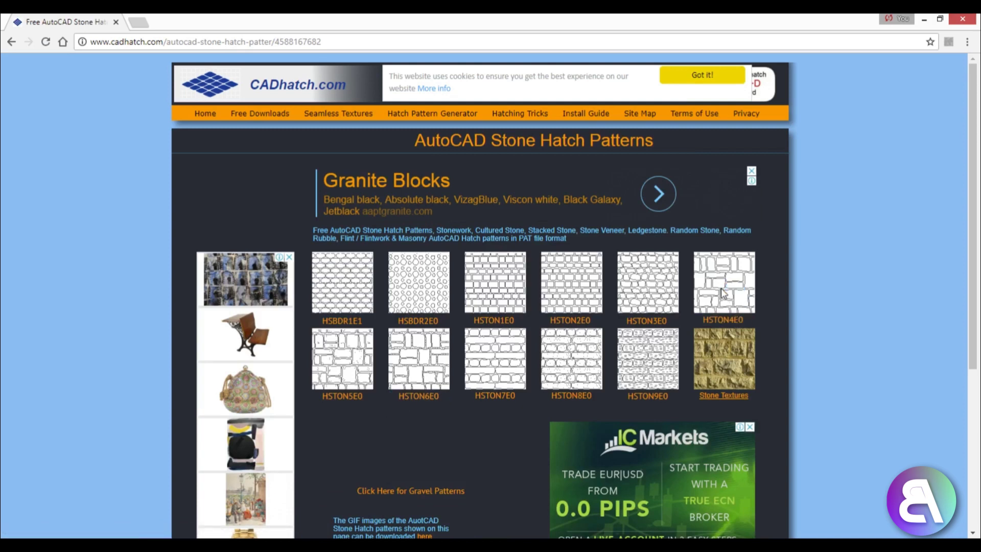
left_click(723, 321)
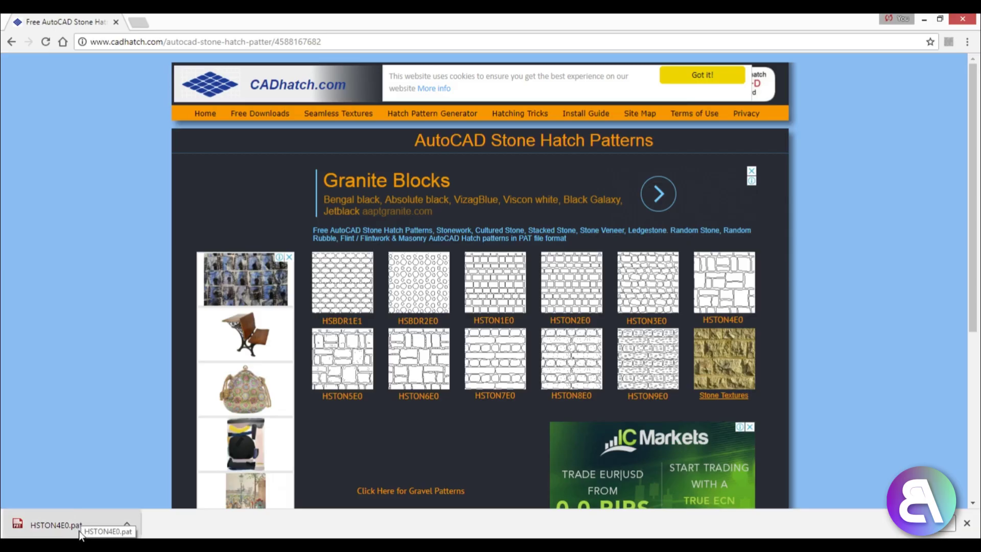
key("alt+Tab")
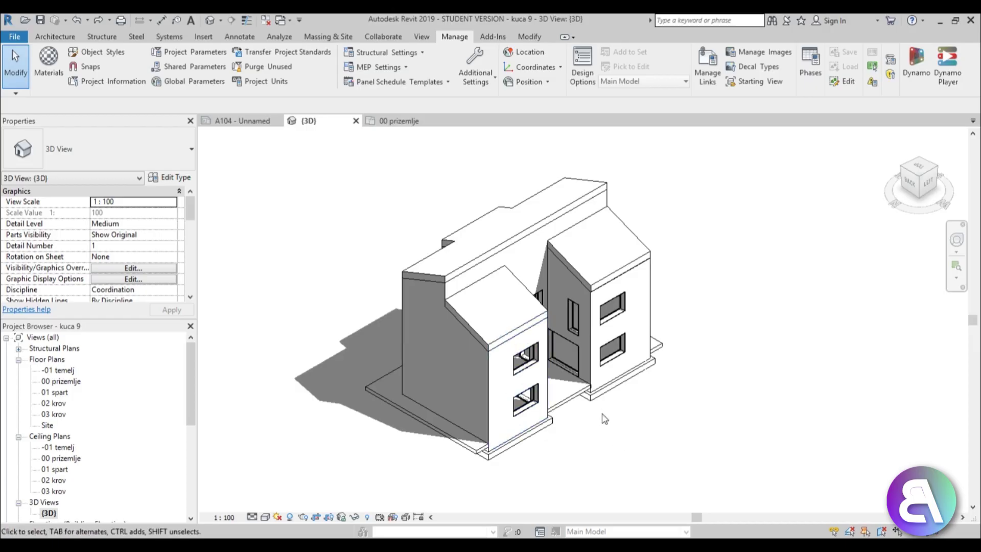
Select the pod spoljni exterior slab in the 3D view, then open the 00 prizemlje floor plan
middle_click_drag(635, 450, 621, 432, "shift")
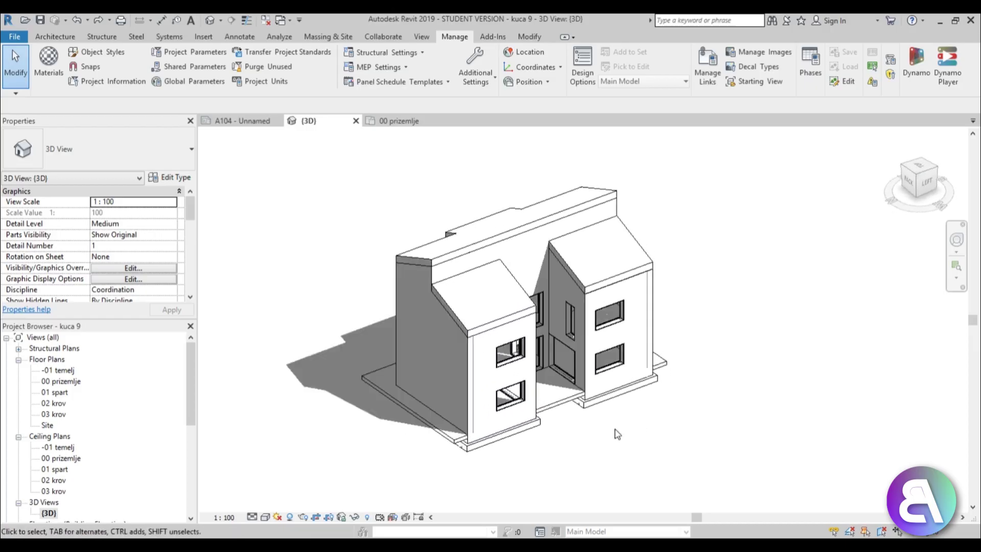
scroll(562, 409, "up", 5)
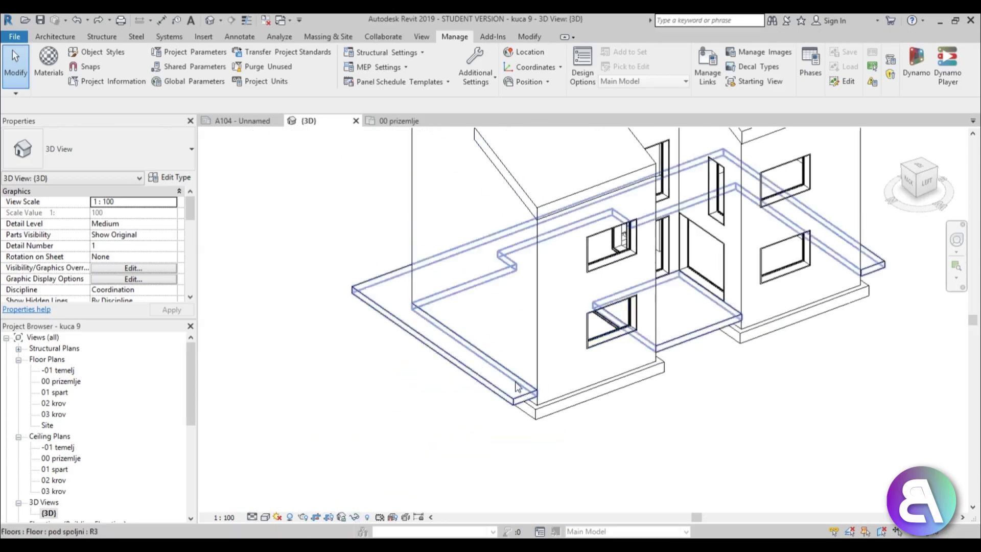
left_click(501, 382)
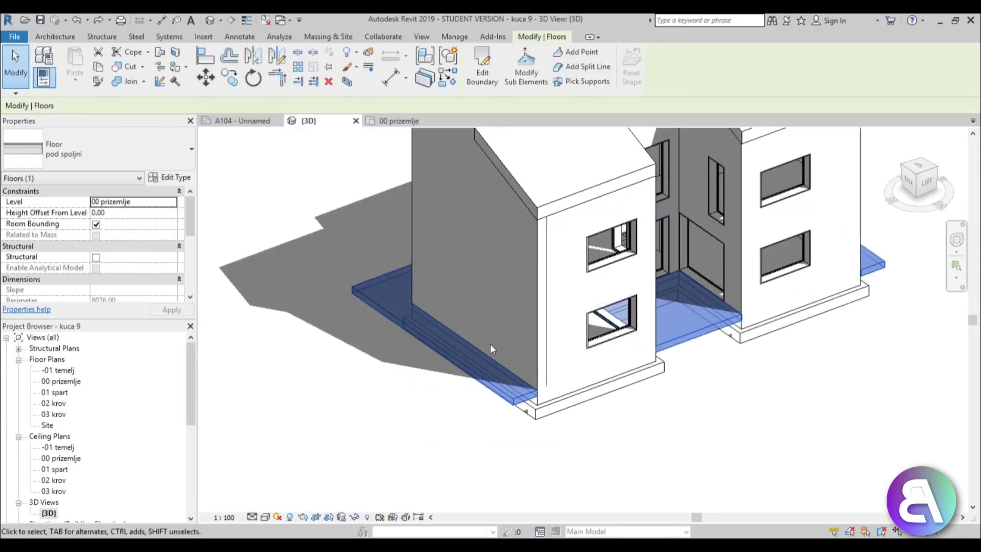
double_click(61, 381)
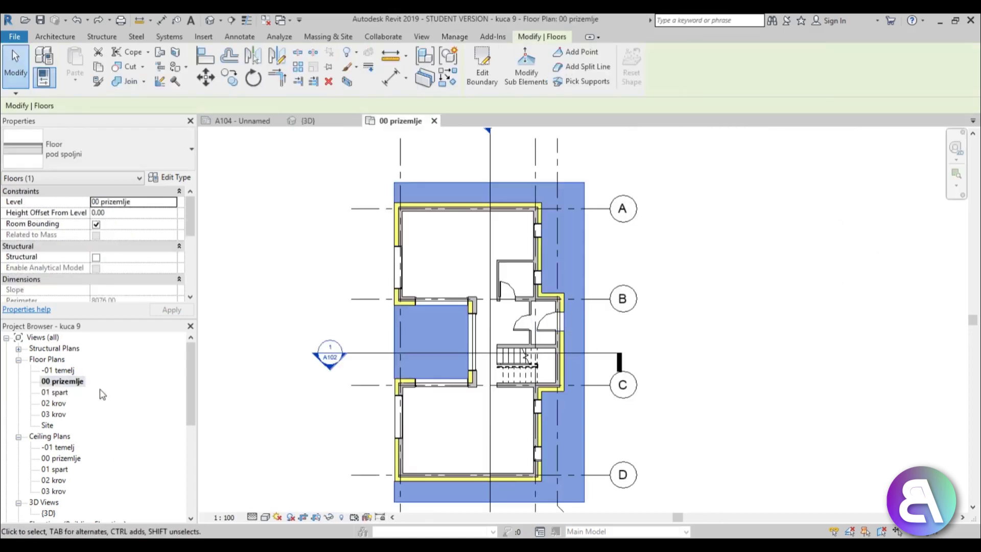
middle_click_drag(500, 416, 476, 394)
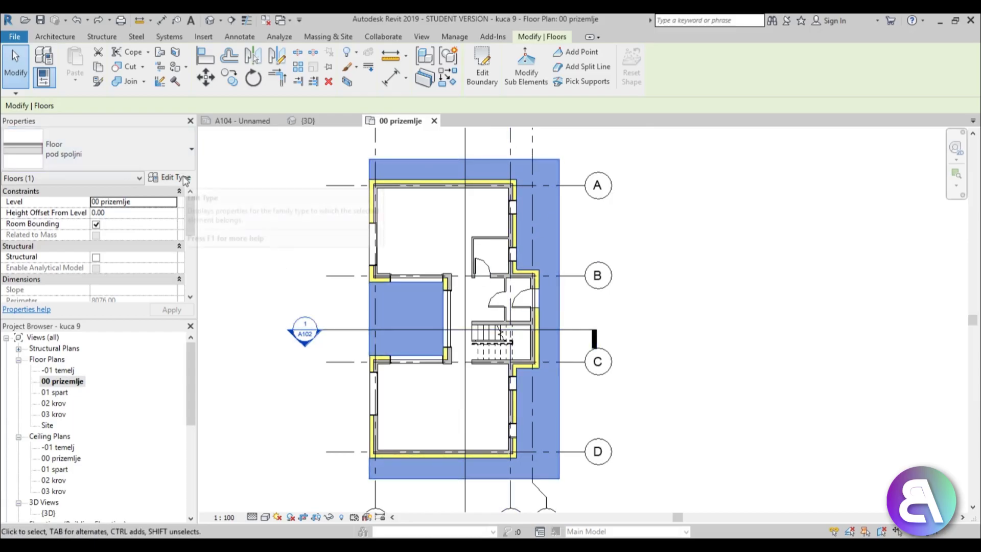
Replace layer 1's Siding, Clapboard material with Limestone added from the material library
left_click(170, 177)
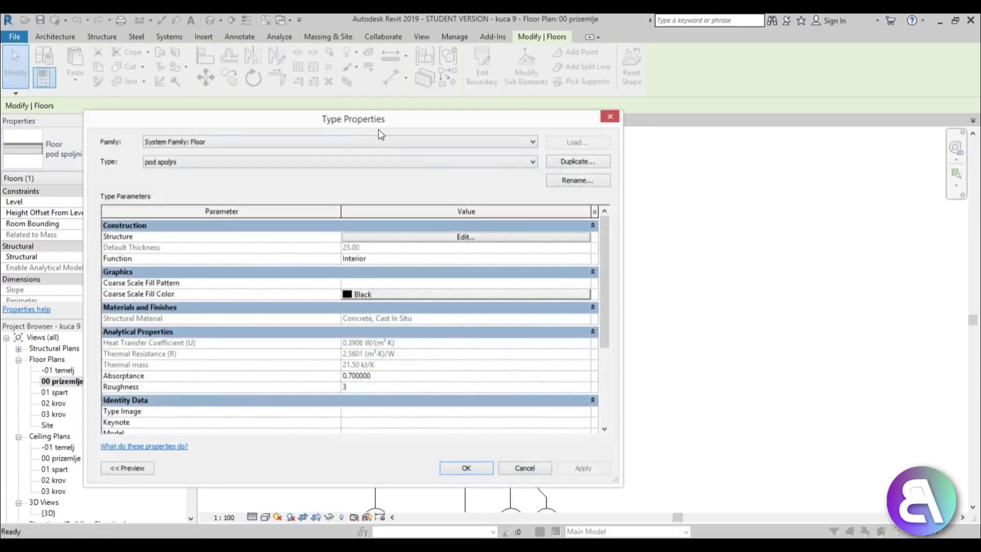
left_click(465, 238)
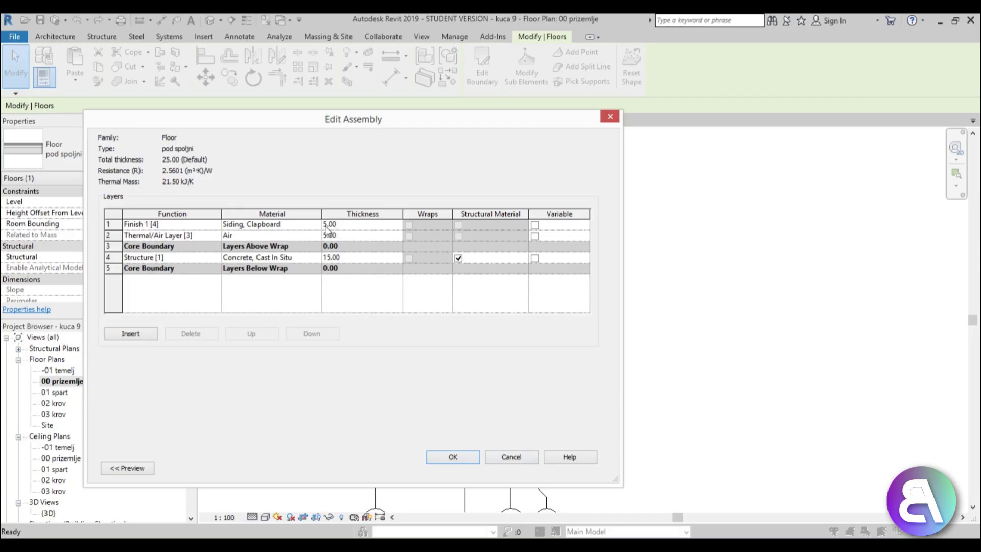
left_click(307, 225)
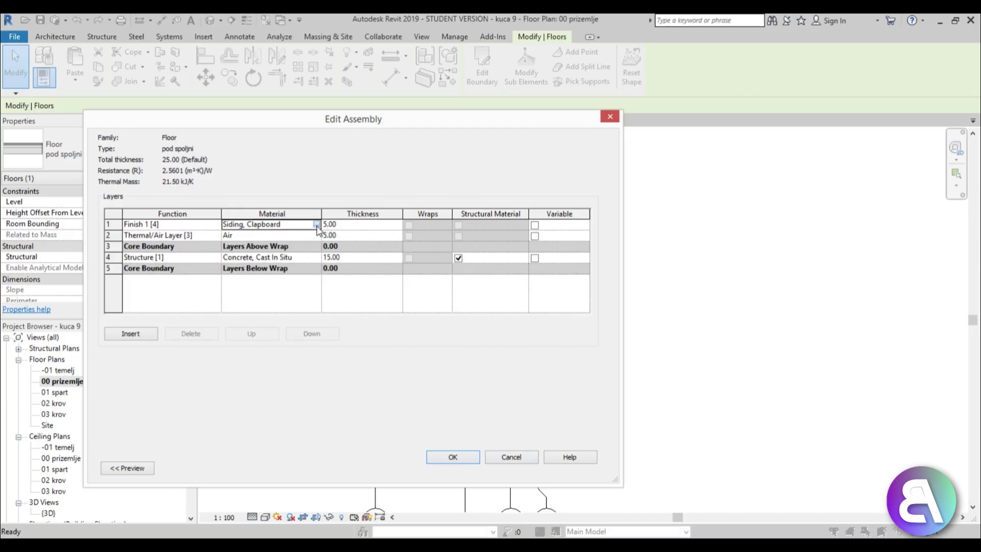
left_click(318, 225)
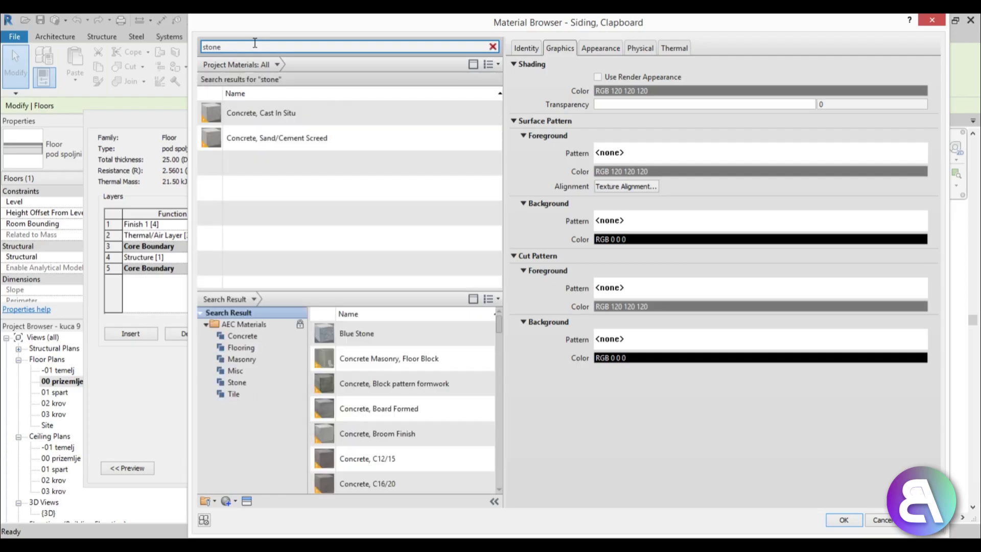
left_click(402, 338)
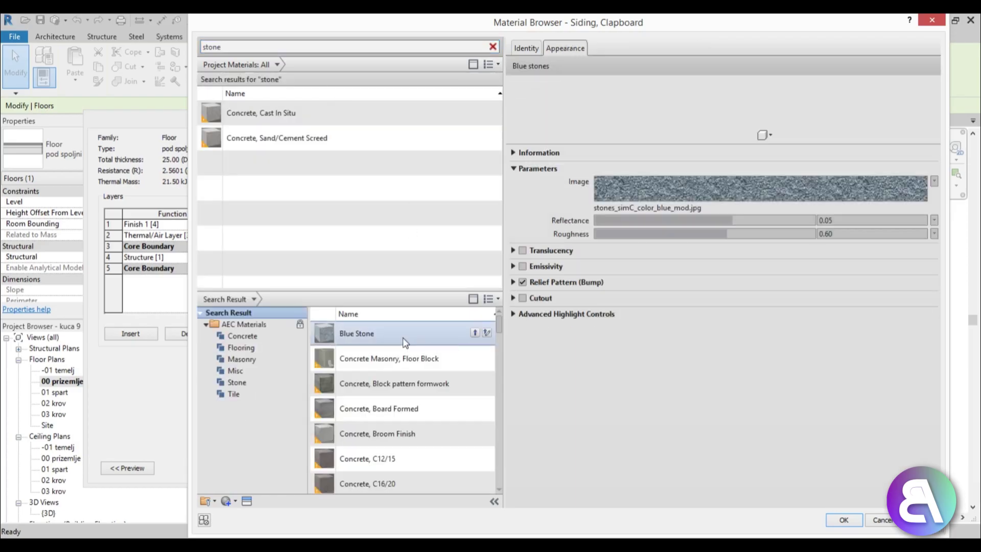
scroll(381, 398, "down", 1)
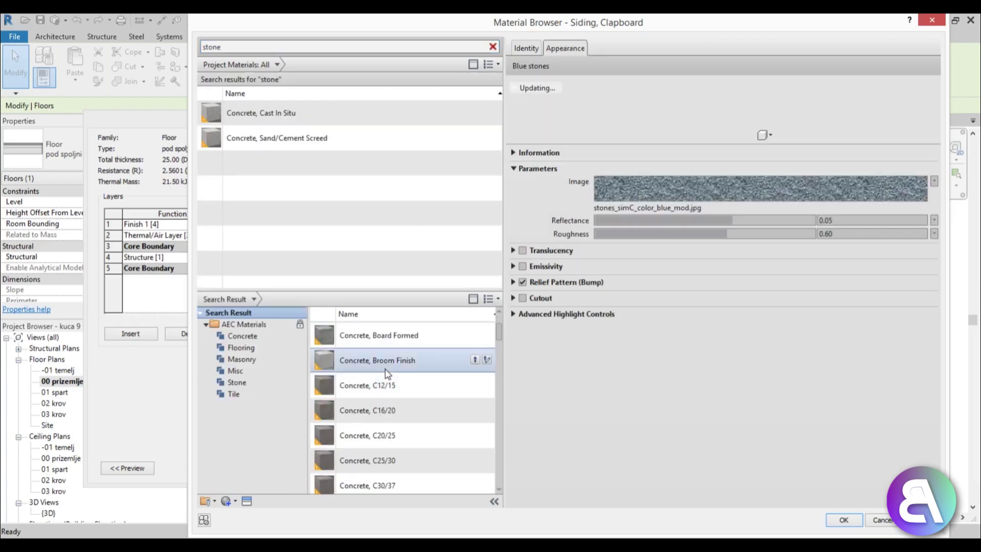
left_click(387, 373)
scroll(391, 383, "down", 8)
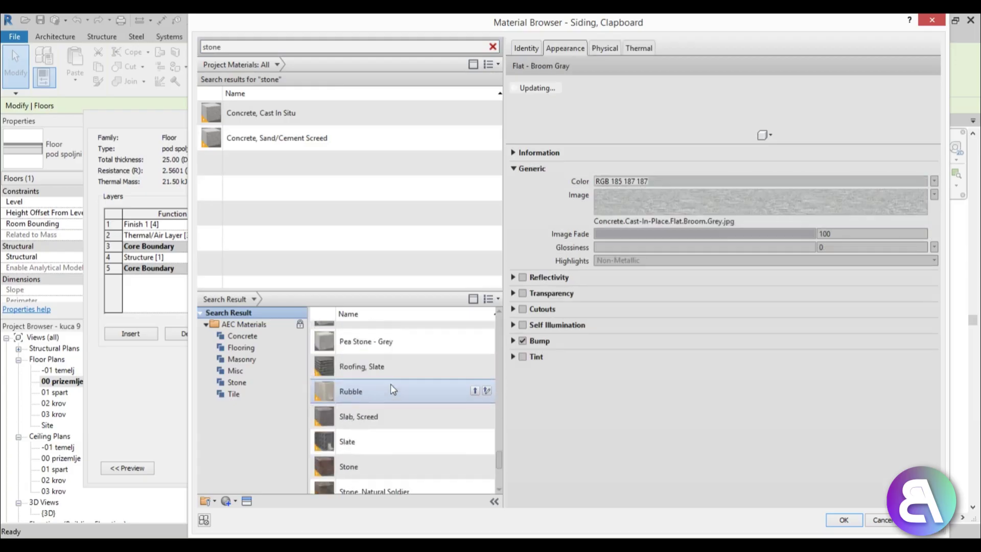
scroll(390, 384, "up", 1)
left_click(407, 345)
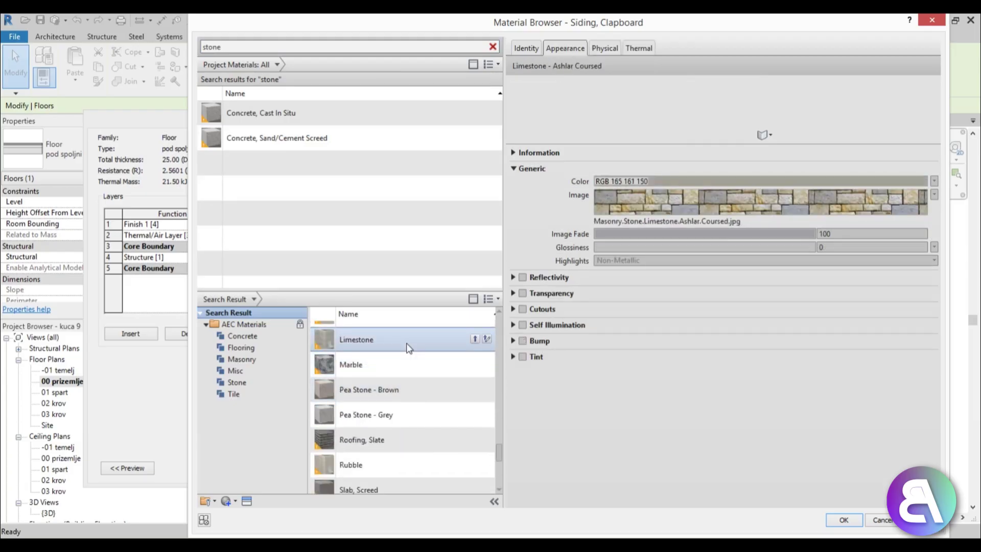
left_click(475, 339)
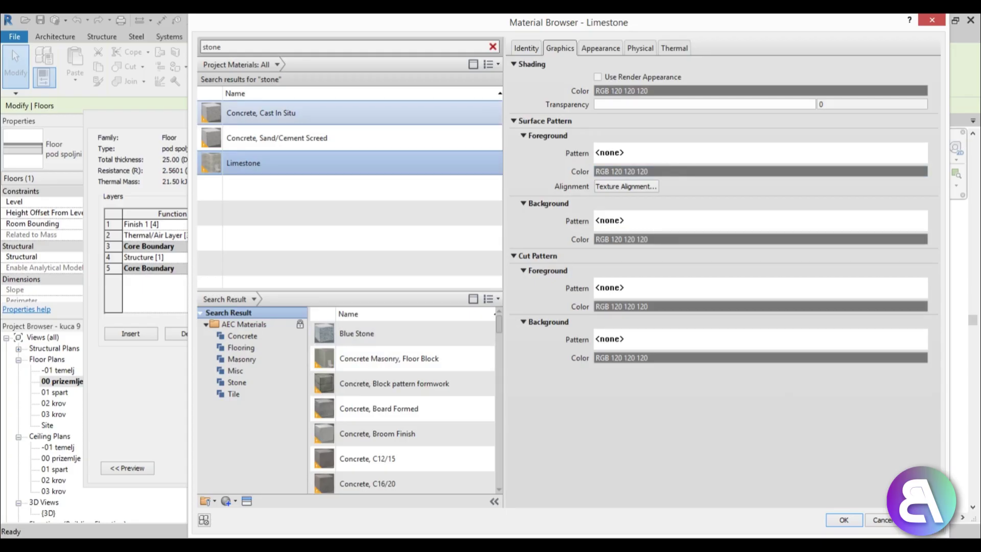
left_click(843, 520)
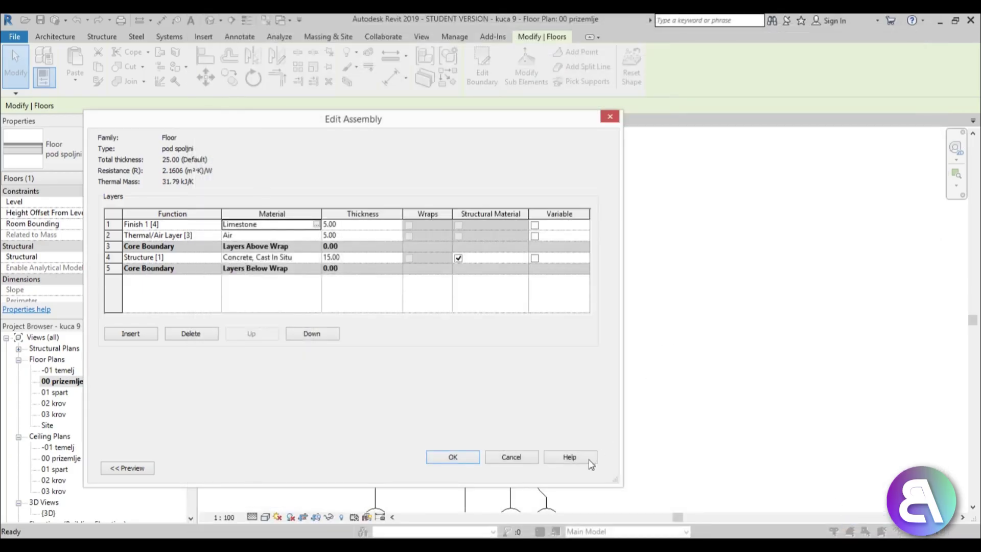
Confirm the layer structure and floor type changes, then deselect the slab
left_click(517, 459)
left_click(536, 468)
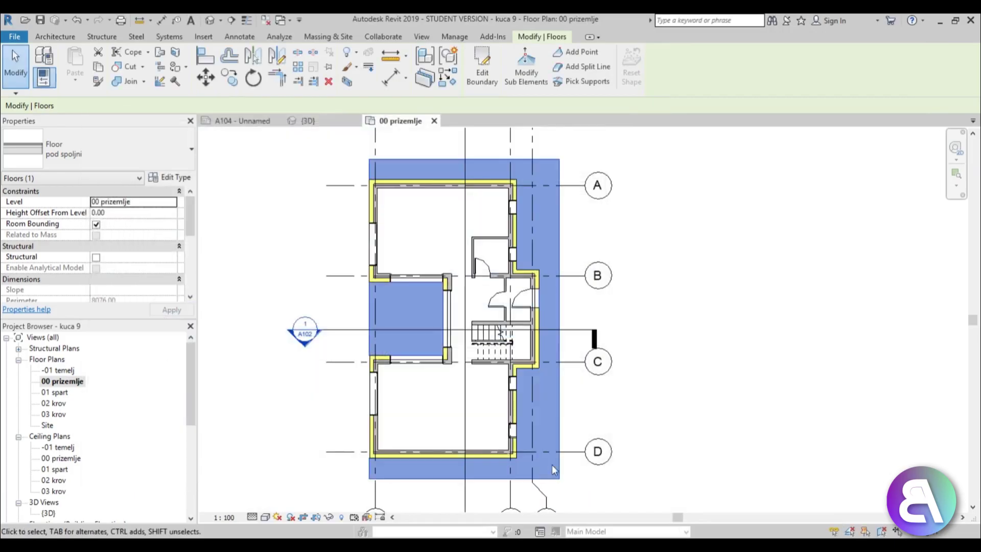
left_click(686, 333)
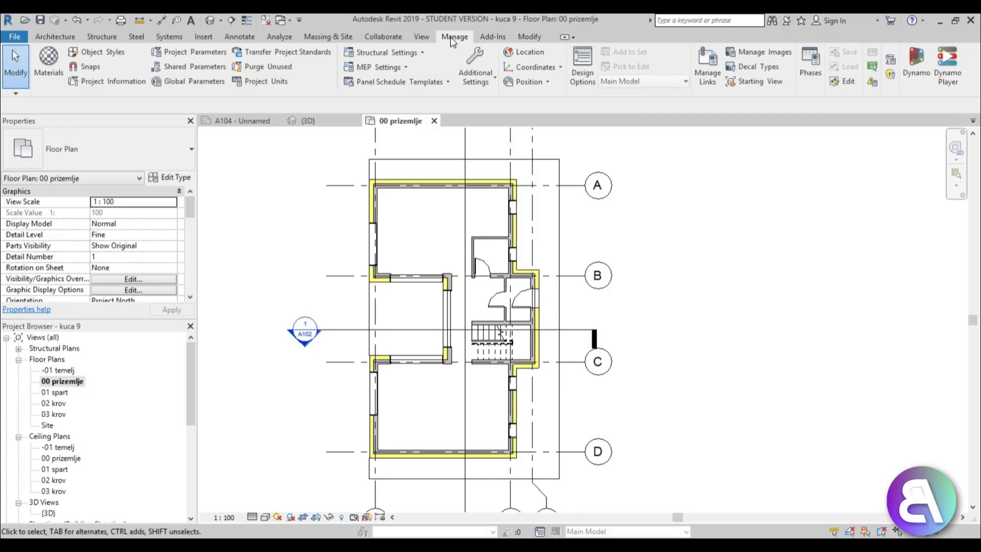
Start a new Custom drafting fill pattern in Fill Patterns and browse for a .pat file
left_click(475, 80)
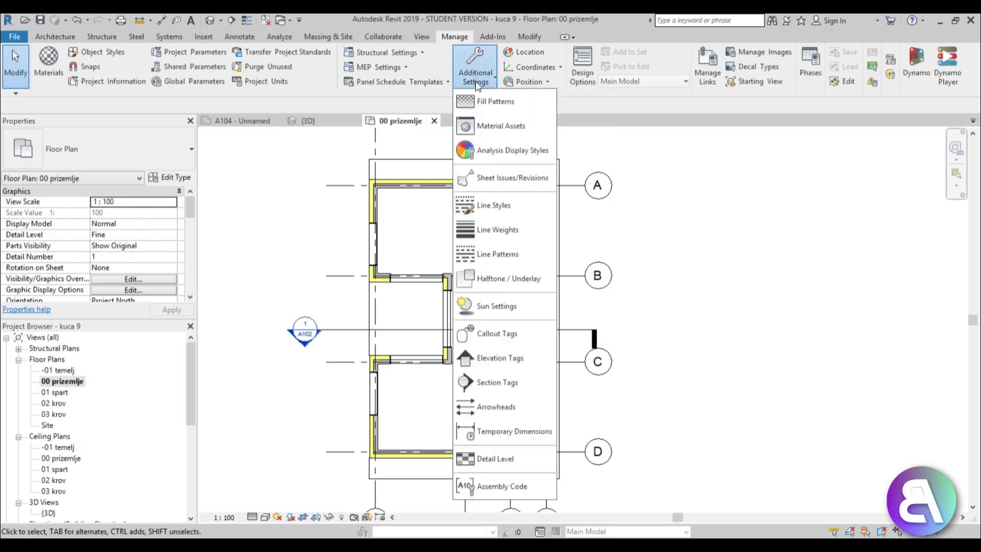
left_click(488, 108)
left_click_drag(495, 151, 490, 111)
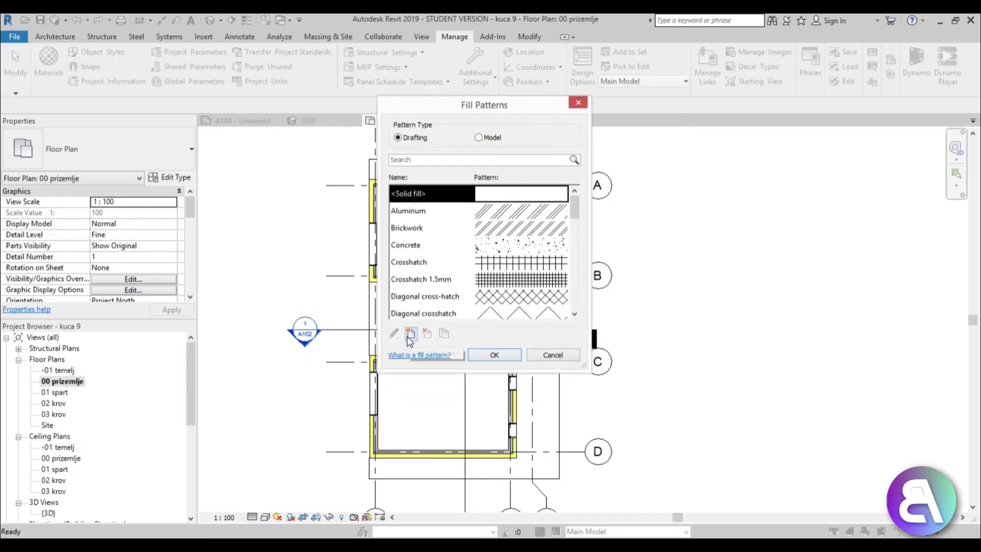
left_click(409, 334)
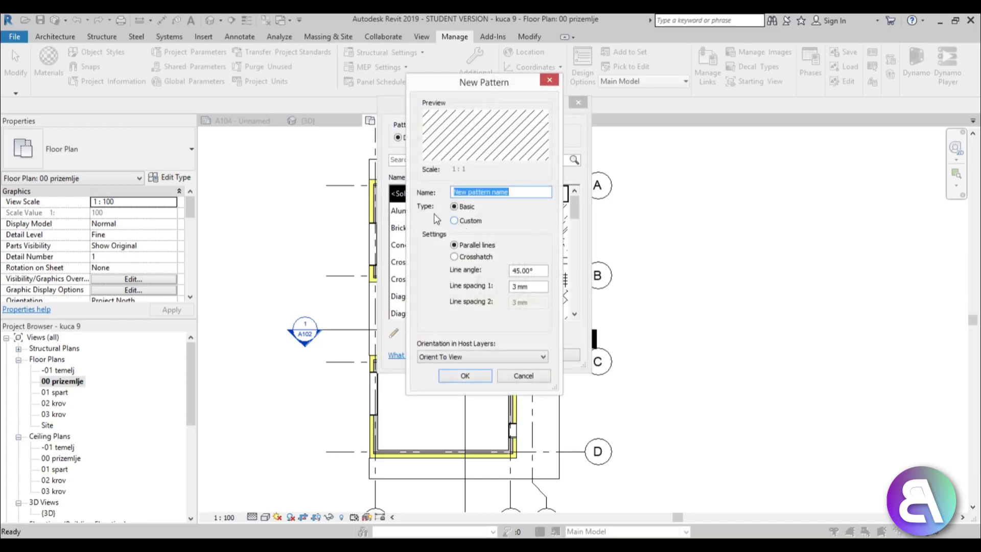
left_click(462, 221)
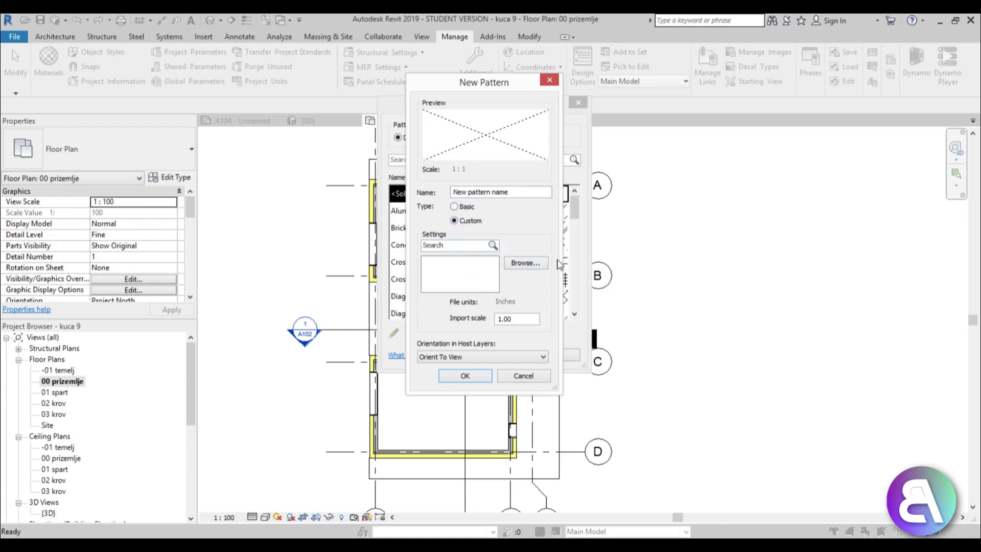
left_click(523, 265)
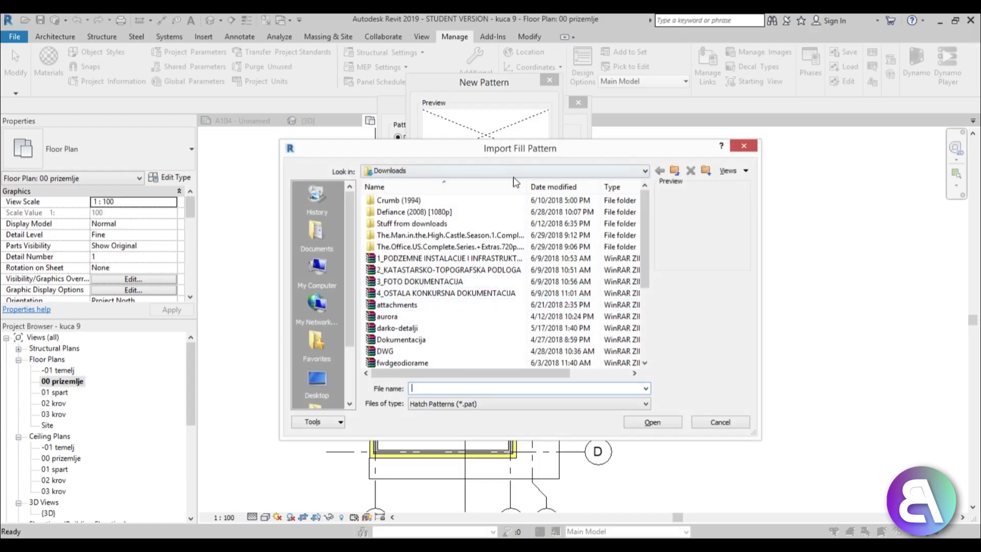
Import HSTON4E0.pat from the Downloads folder as the new custom pattern
left_click_drag(643, 244, 645, 314)
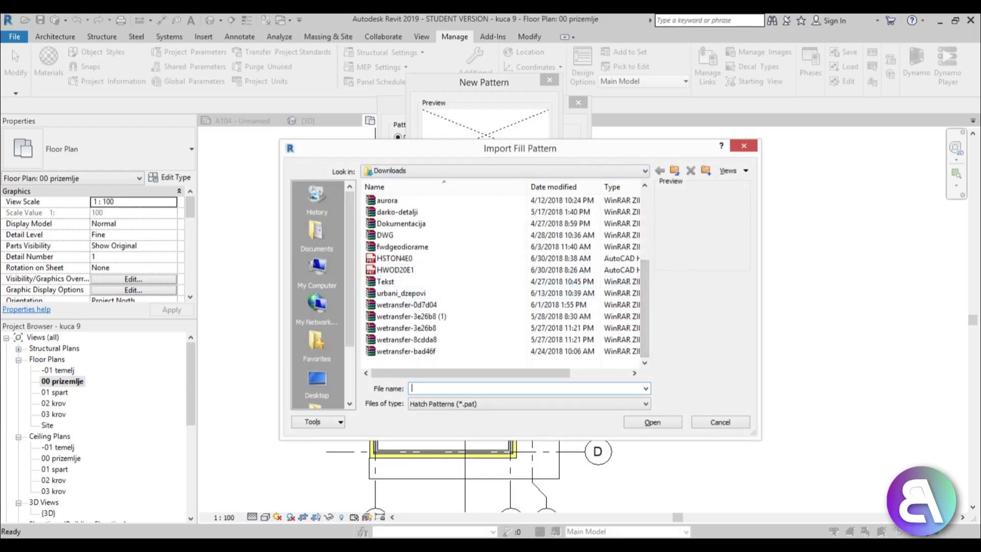
left_click(289, 511)
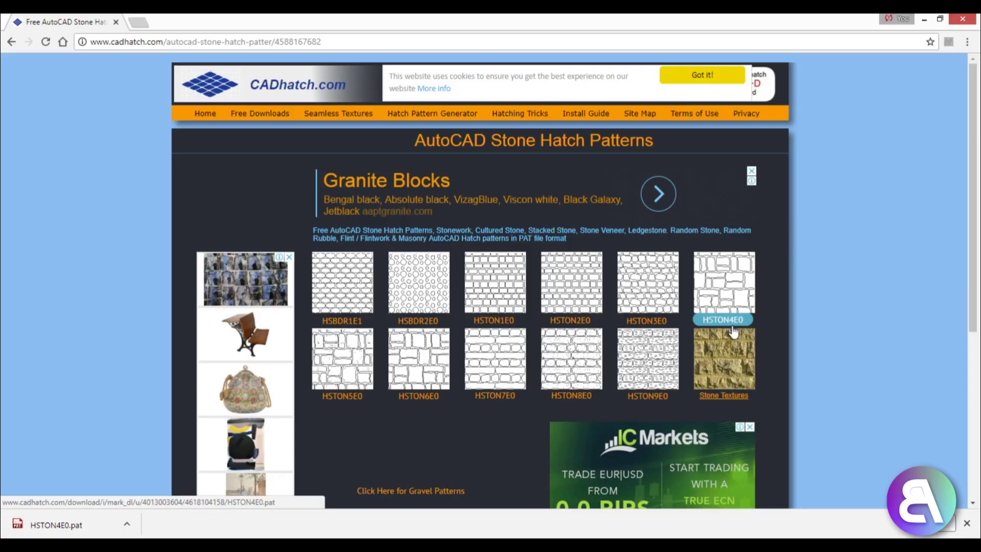
key("alt+Tab")
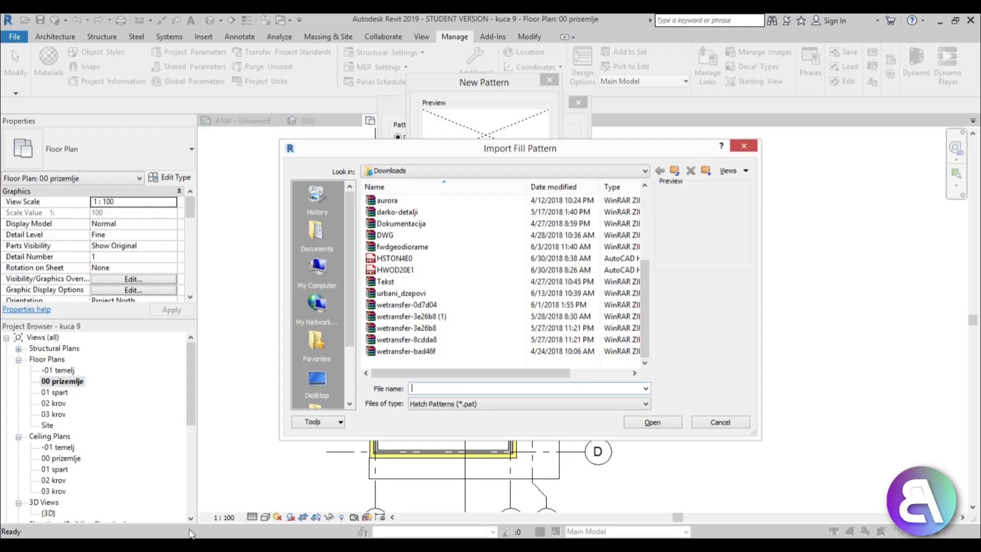
left_click(396, 259)
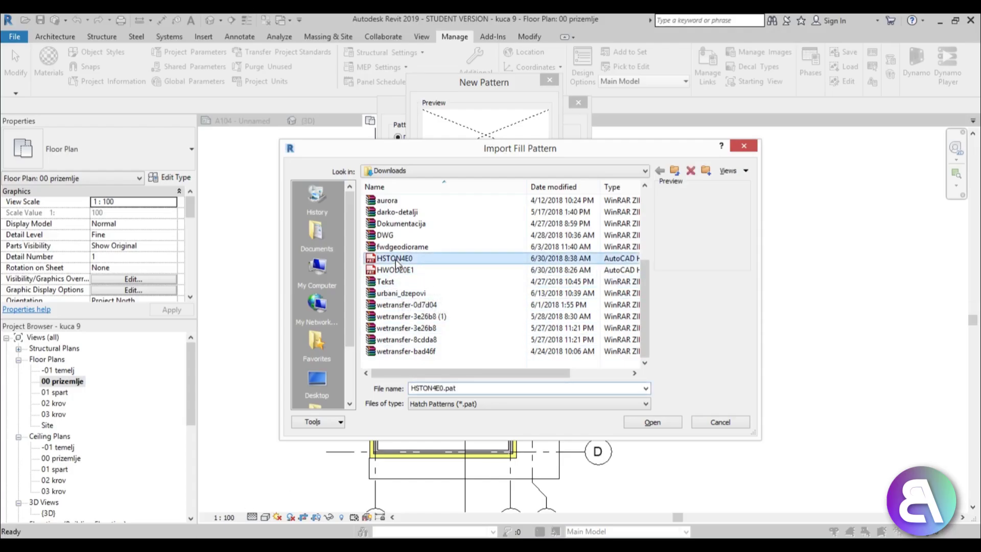
left_click(654, 422)
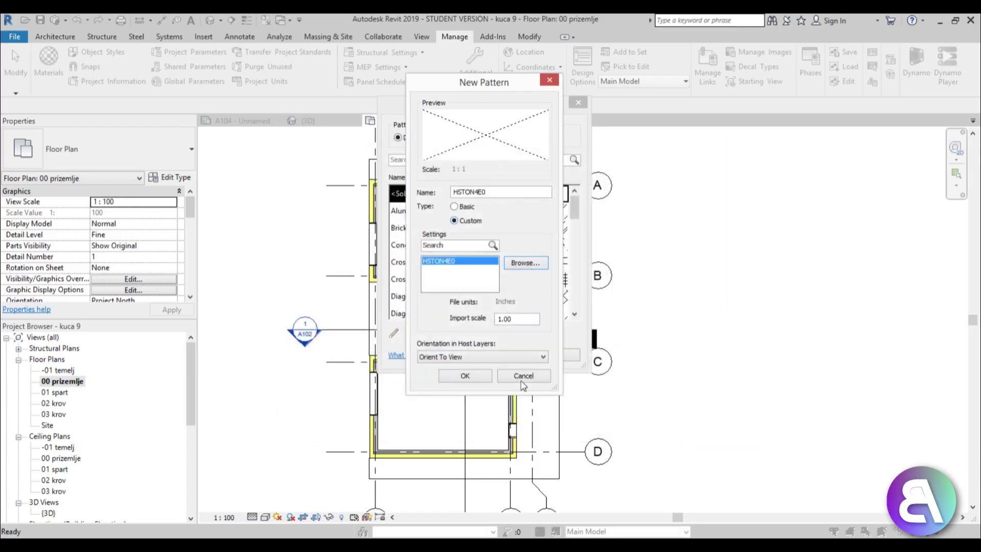
Set the HSTON4E0 pattern's import scale to 0.01 and save it to the fill patterns
left_click_drag(514, 319, 442, 322)
type(",1")
key("Return")
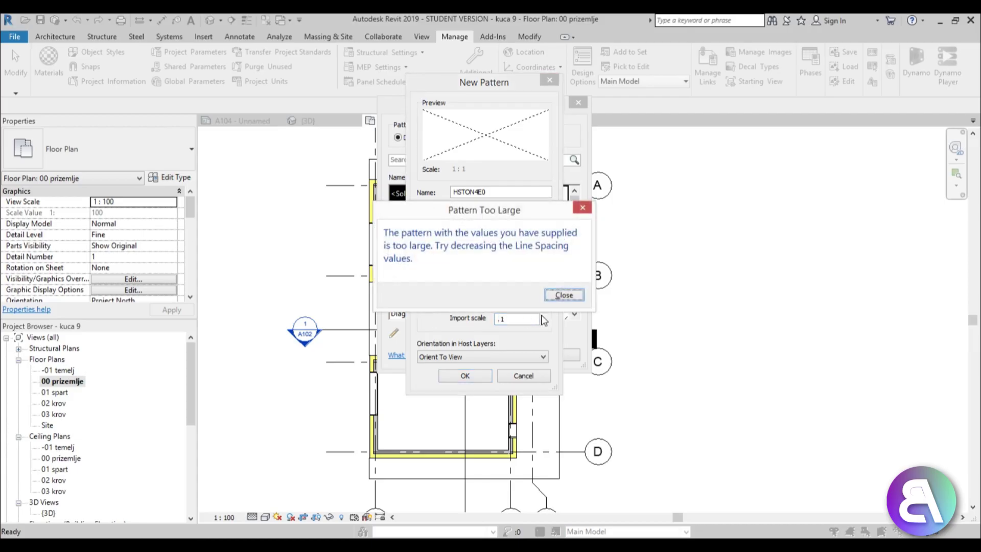
left_click(564, 295)
left_click_drag(528, 319, 469, 322)
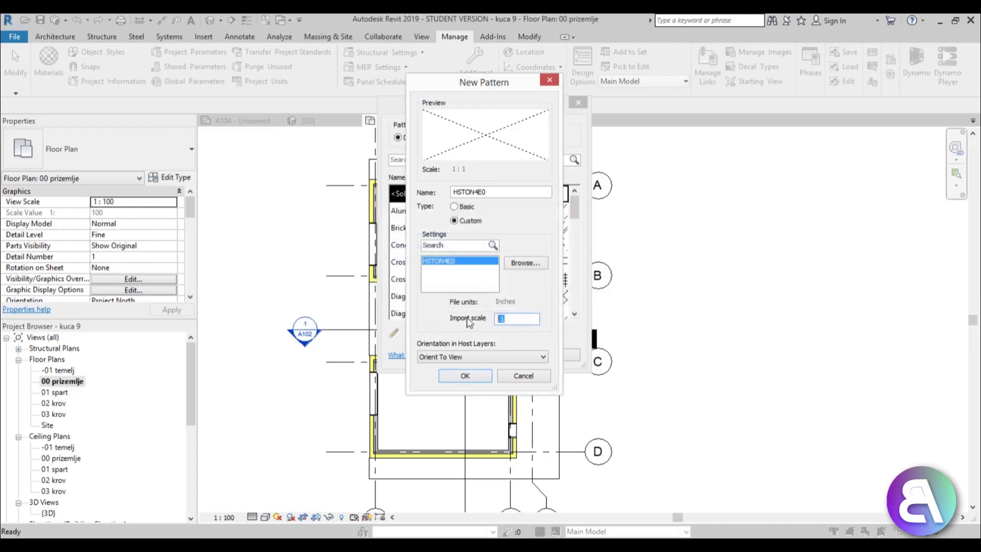
type("0.01")
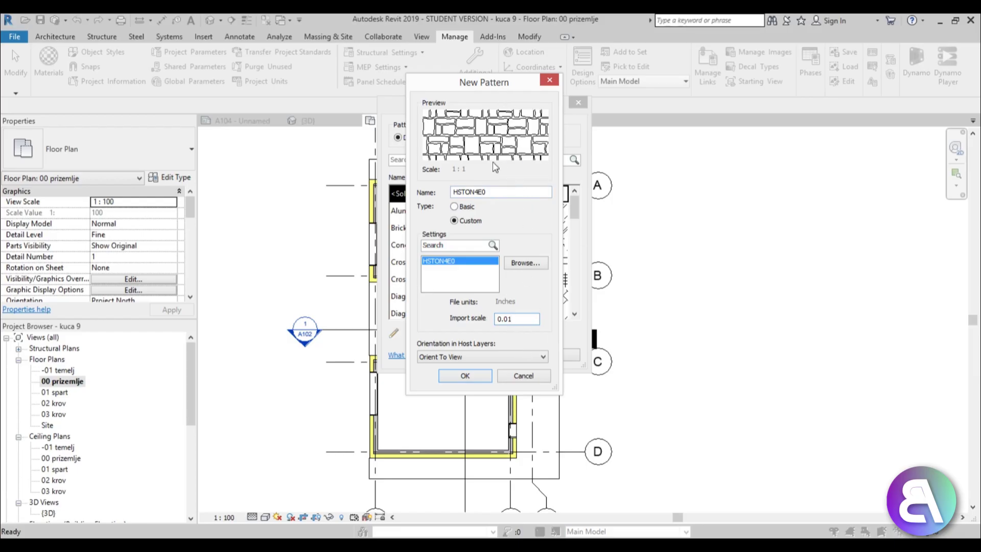
left_click(476, 381)
left_click(494, 354)
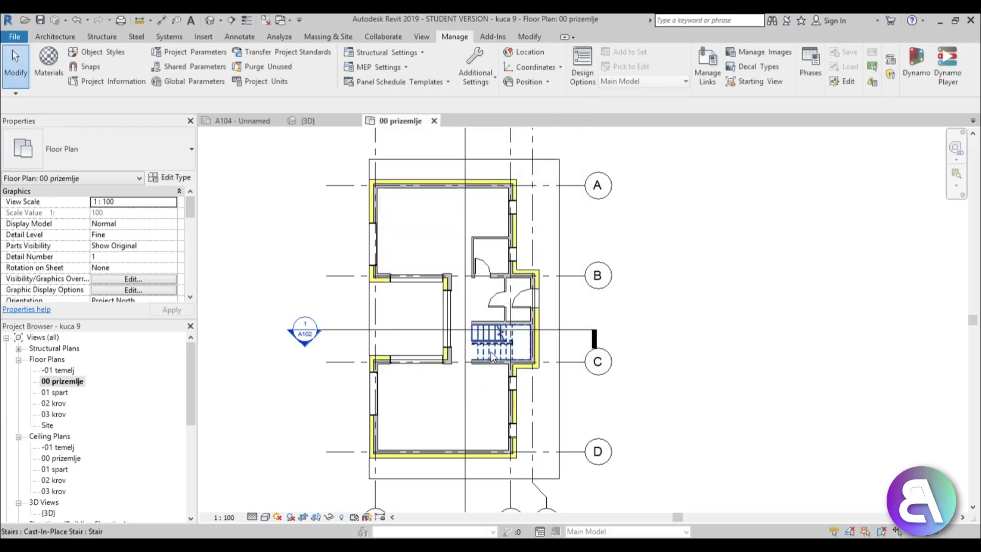
Assign HSTON4E0 as the surface foreground pattern of the floor's layer 1 material
left_click(418, 165)
left_click(169, 177)
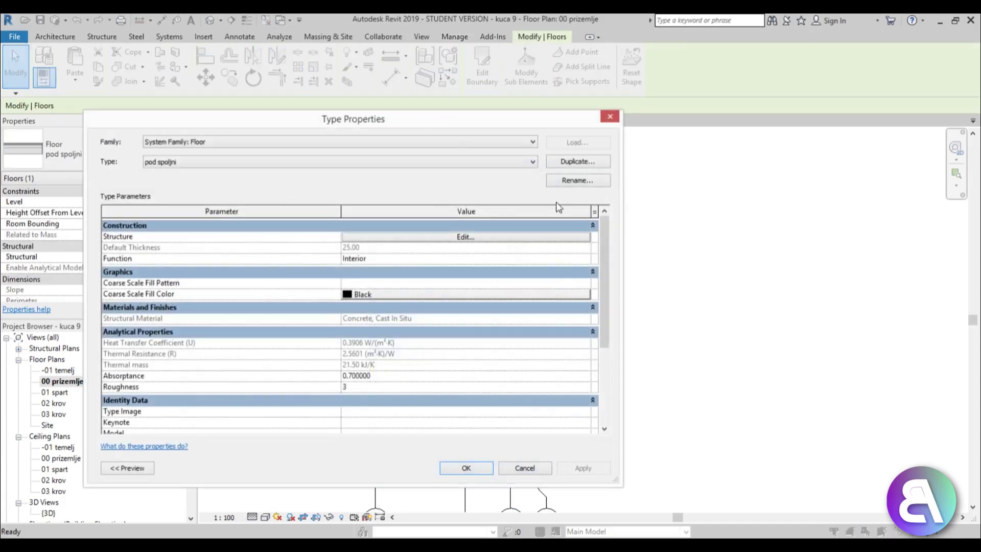
left_click(465, 237)
left_click(307, 225)
left_click(316, 225)
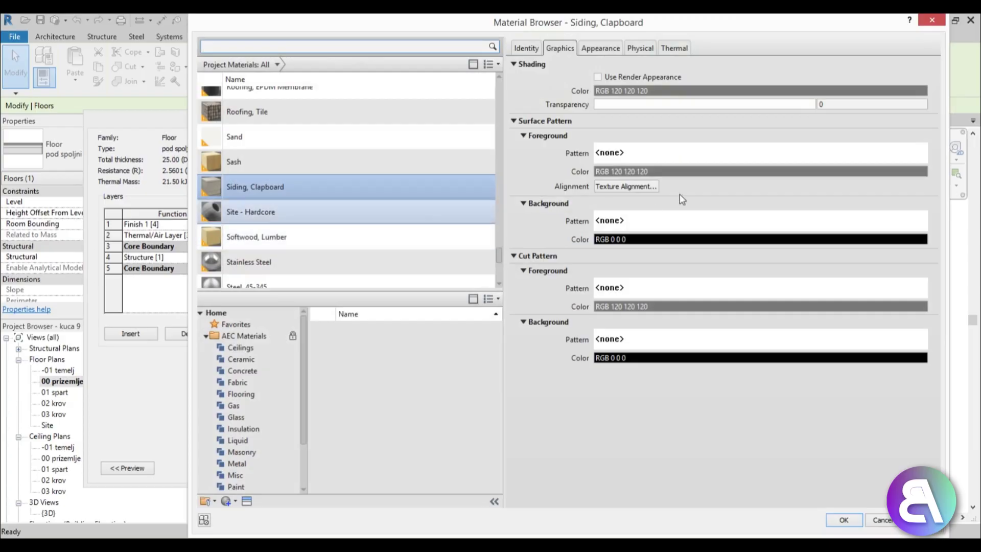
left_click(611, 153)
left_click_drag(574, 207, 576, 251)
left_click(522, 250)
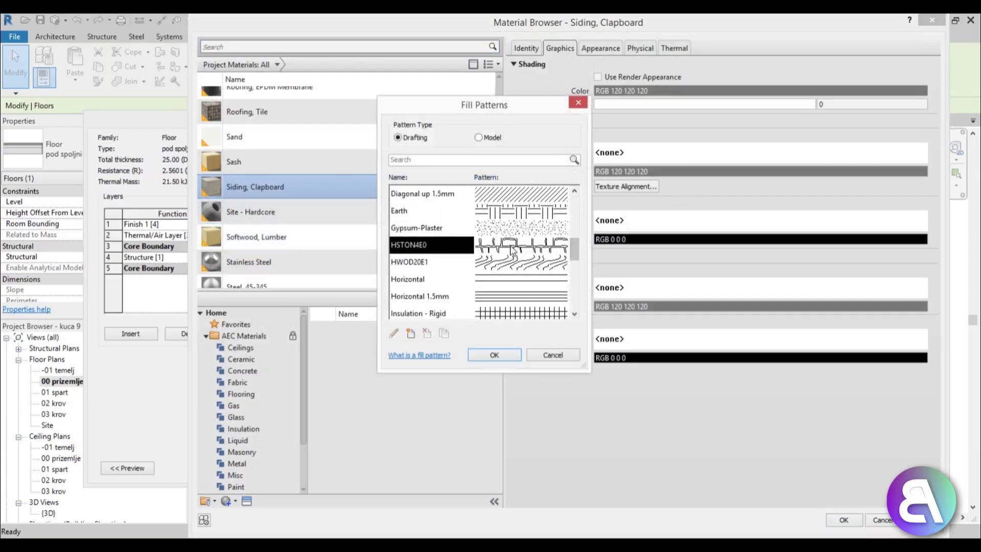
left_click(494, 355)
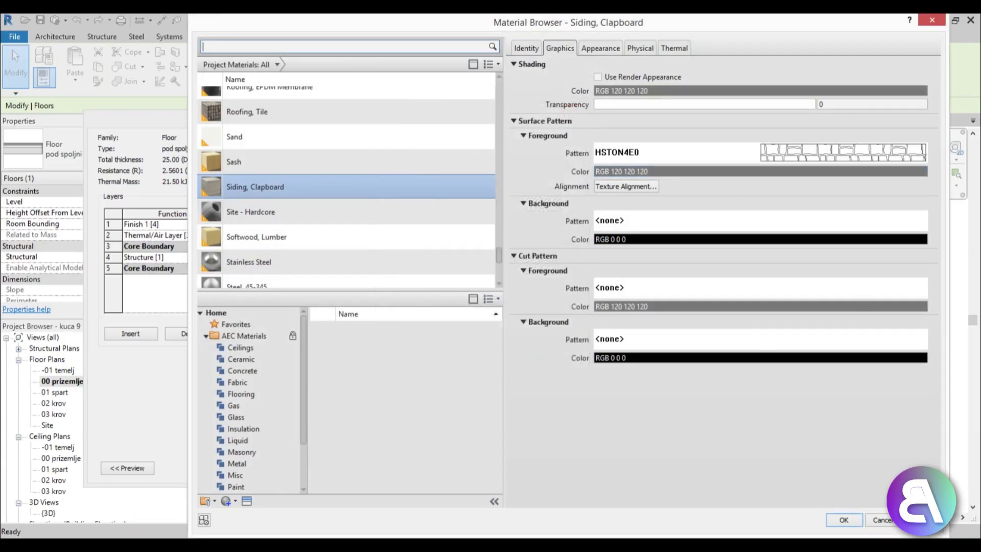
left_click(842, 516)
left_click(472, 457)
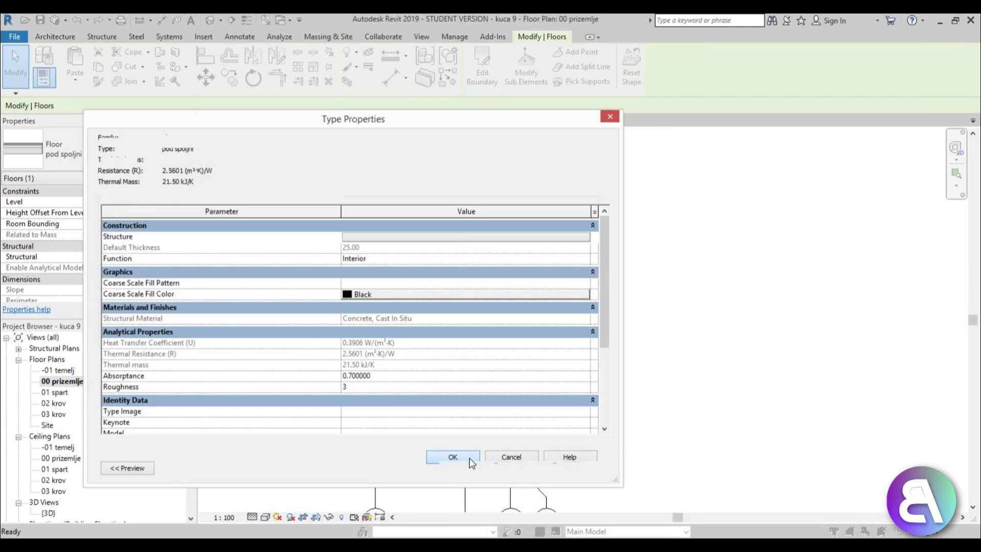
Apply the floor type changes and zoom in to check the stone hatch in the plan
left_click(587, 468)
left_click(466, 468)
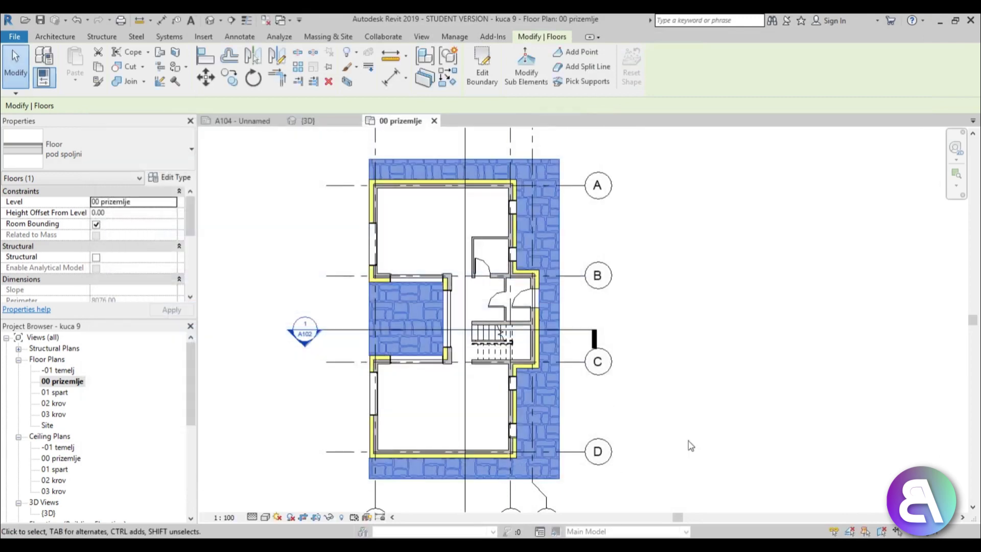
left_click(715, 434)
scroll(562, 274, "up", 3)
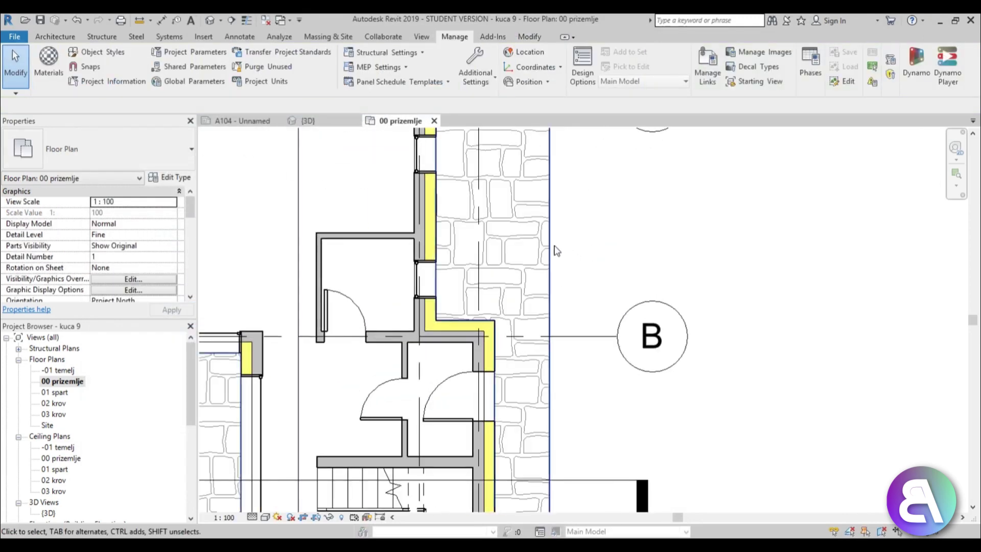
scroll(567, 271, "up", 2)
middle_click_drag(567, 270, 589, 330)
scroll(633, 370, "up", 2)
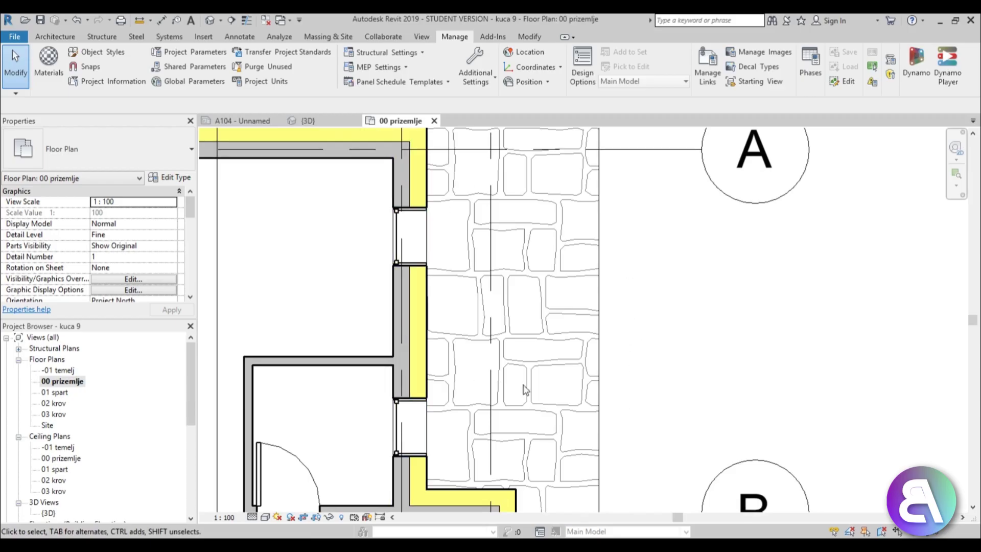
scroll(696, 319, "down", 3)
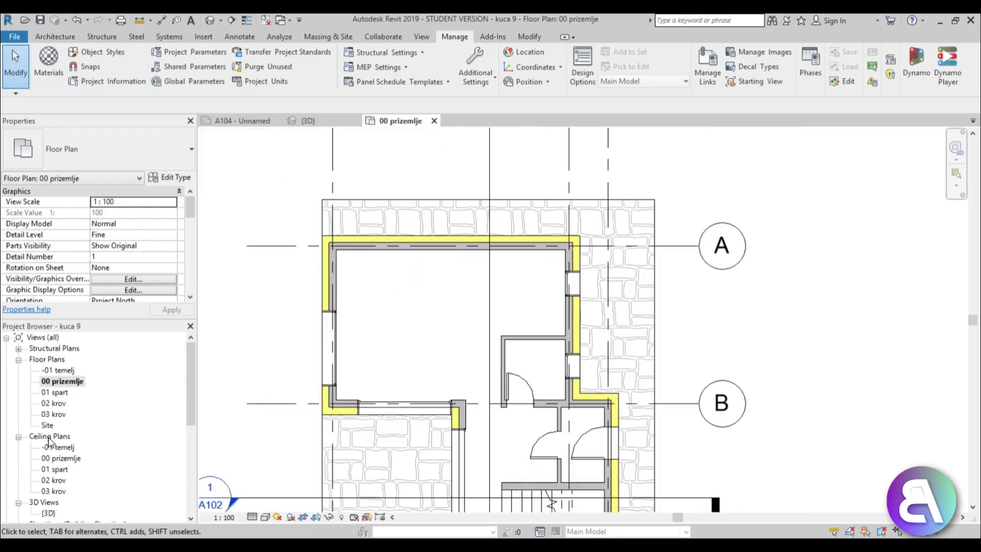
Open the {3D} view and orbit to see the stone-patterned slab around the house
left_click(210, 20)
middle_click_drag(666, 357, 779, 479, "shift")
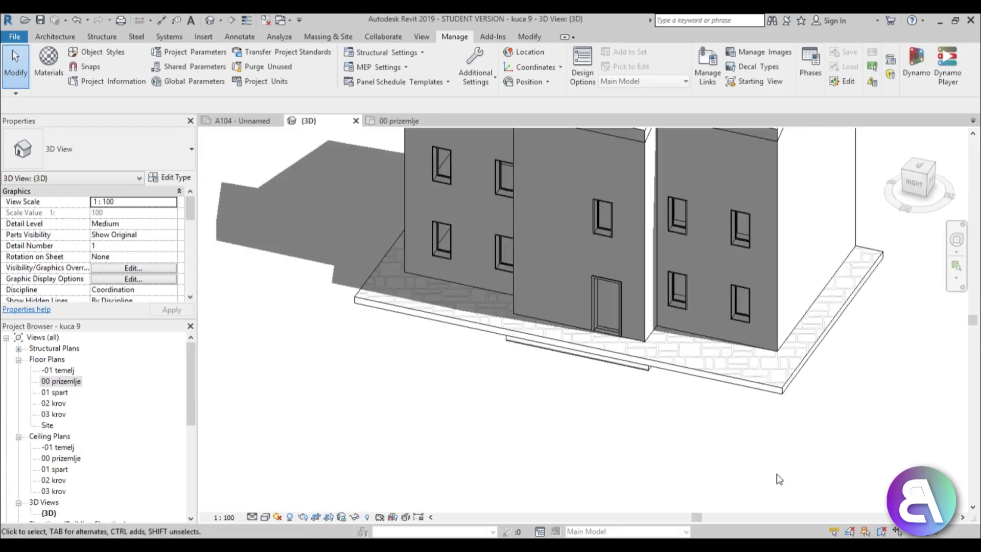
middle_click_drag(572, 471, 787, 440, "shift")
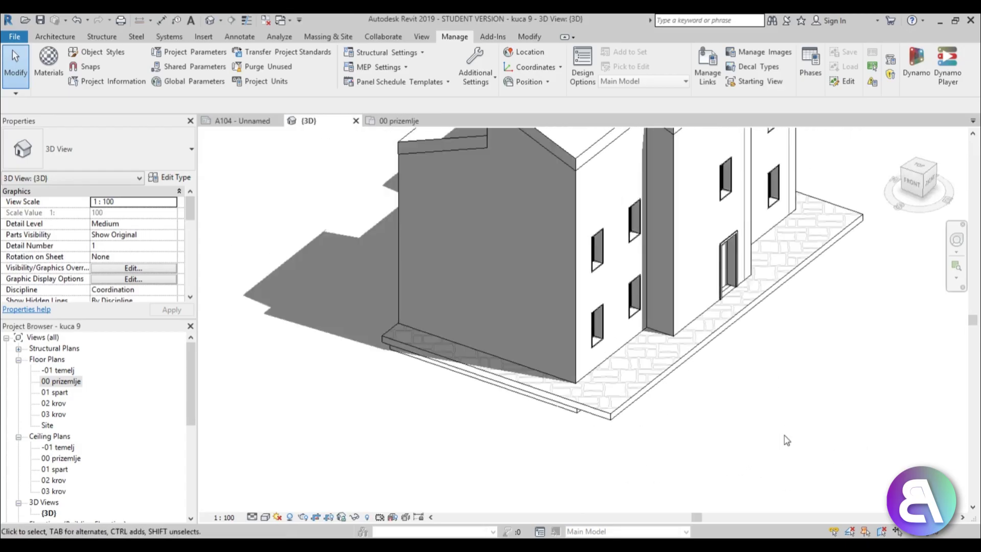